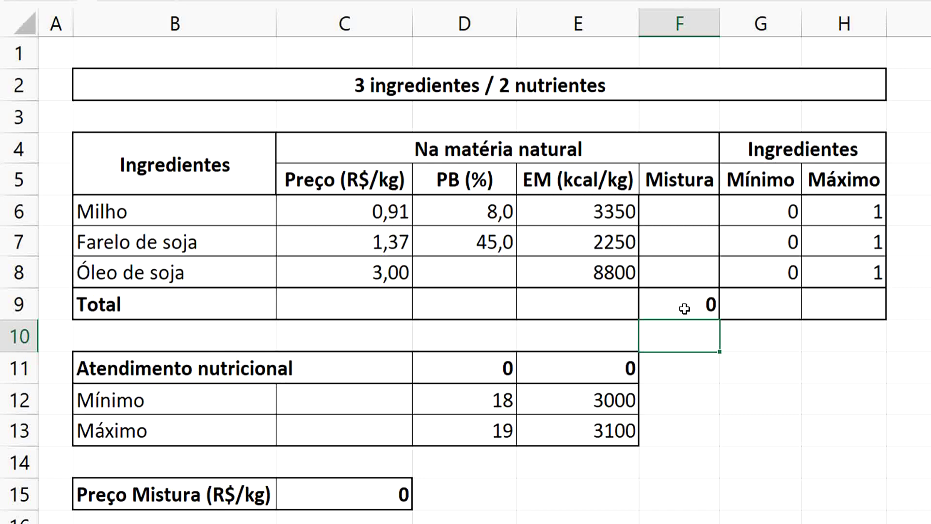
Step: Inspect the formulas behind the Mistura total in F9 and the PB Atendimento nutricional cell D11
double_click(685, 308)
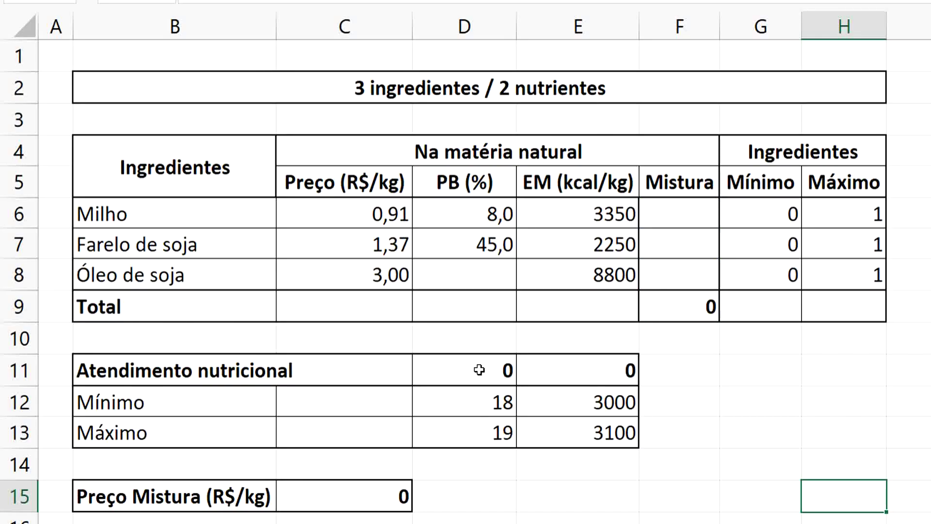
double_click(479, 370)
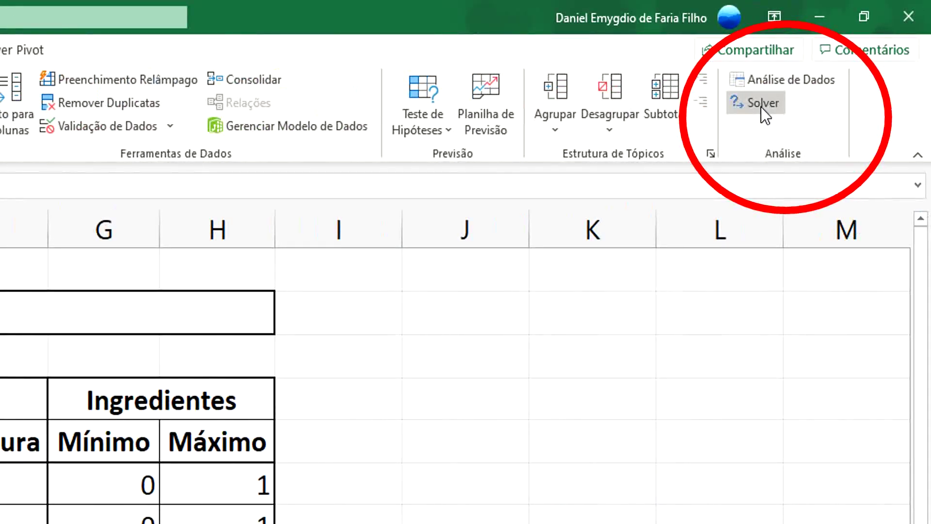
Step: Open Solver and set the objective to minimise the Preço Mistura cell C15
click(762, 104)
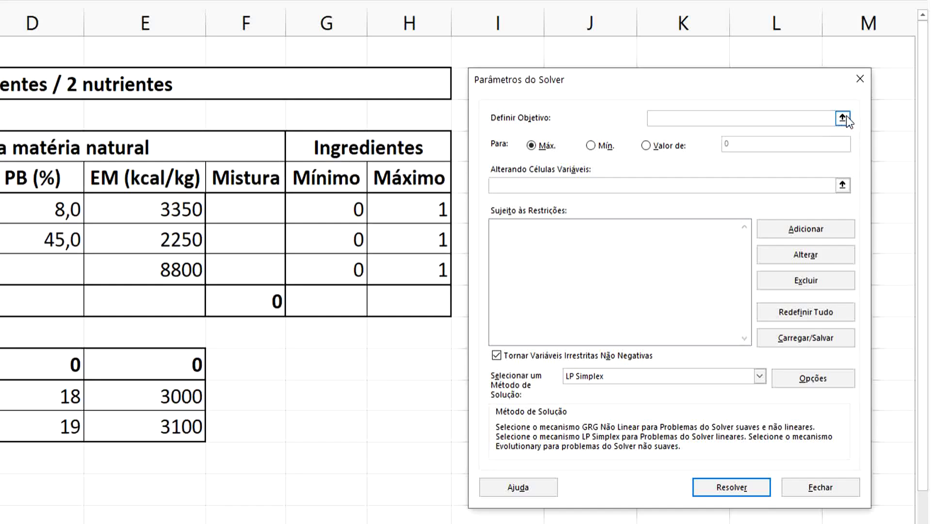
click(842, 118)
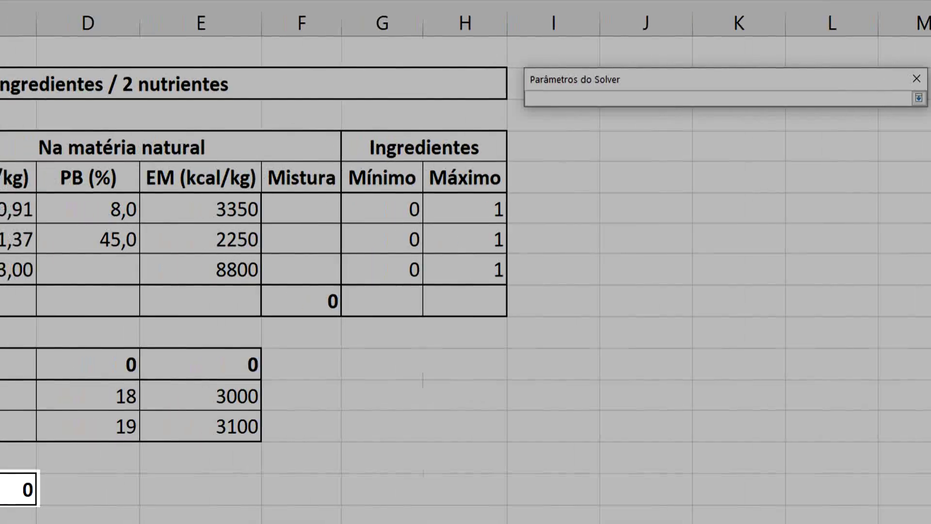
click(296, 489)
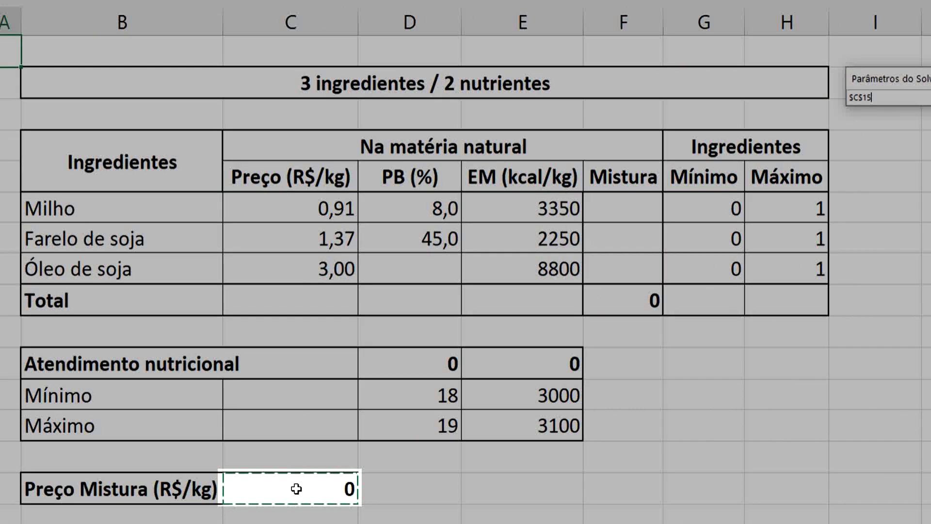
key(Return)
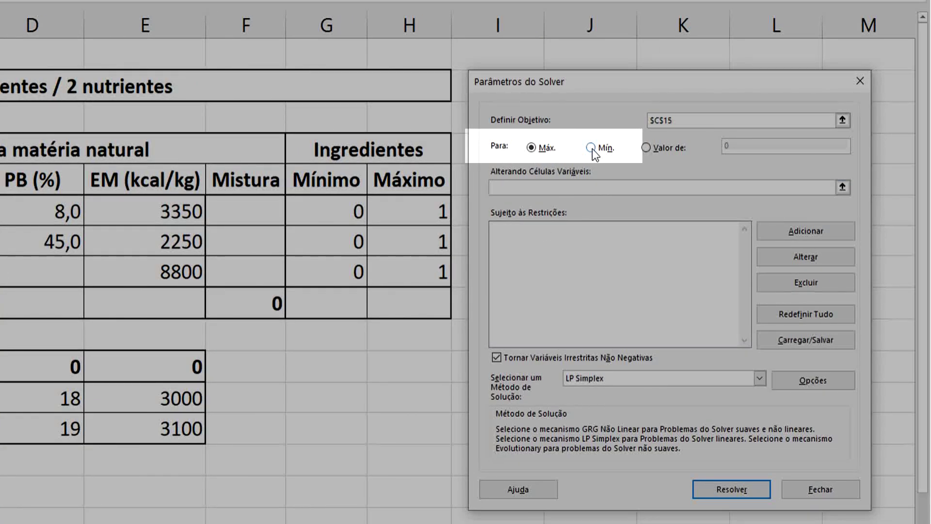
click(592, 148)
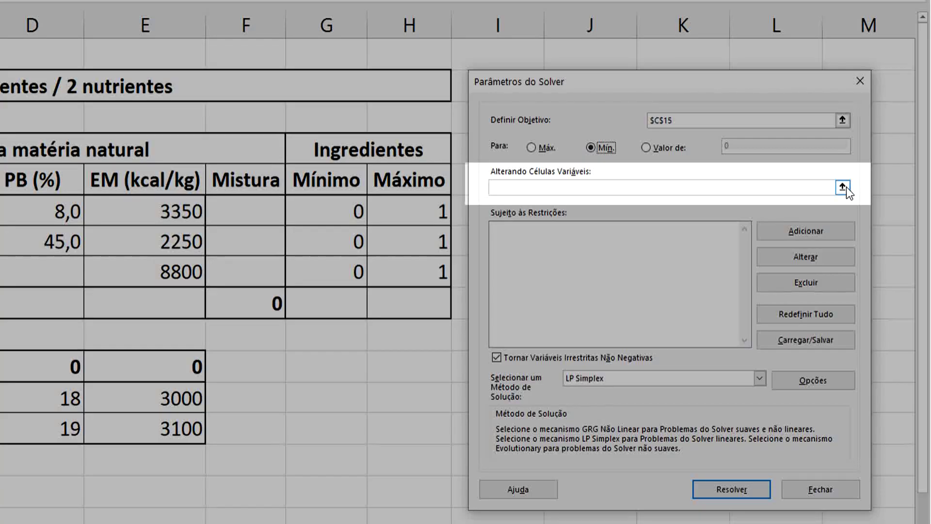
Step: Define the Mistura cells F6:F8 as Solver's variable cells
click(843, 188)
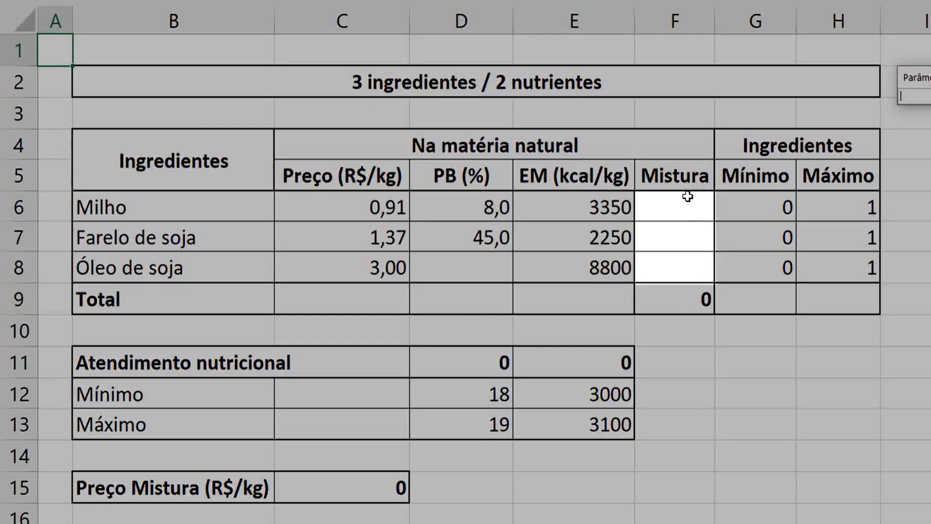
click(257, 206)
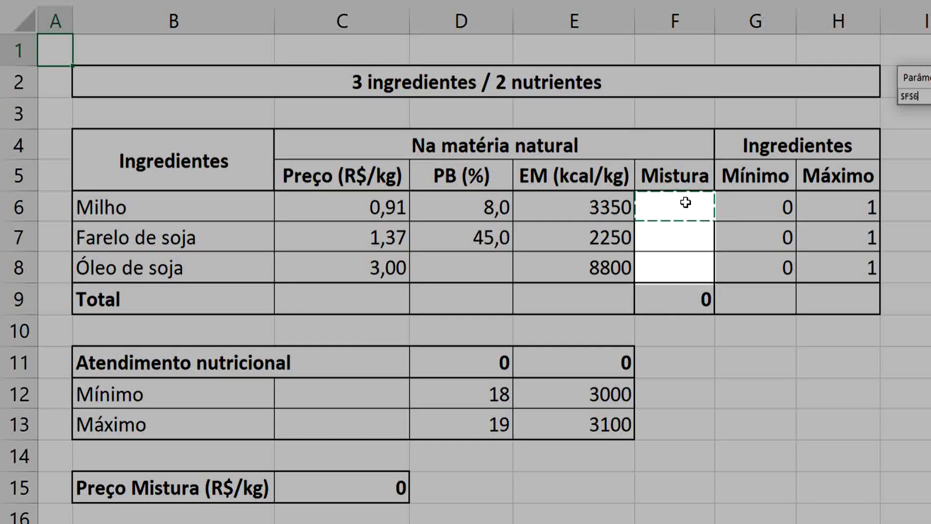
drag(685, 202, 686, 270)
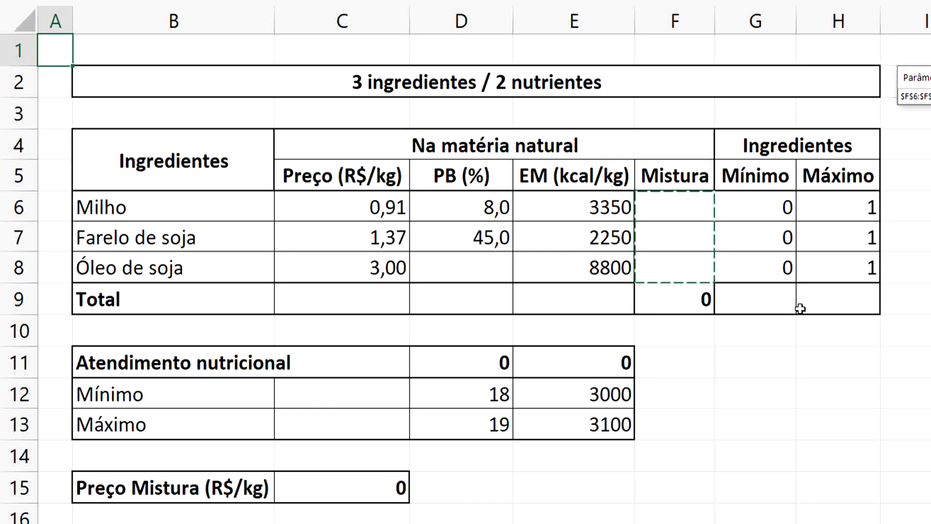
key(Return)
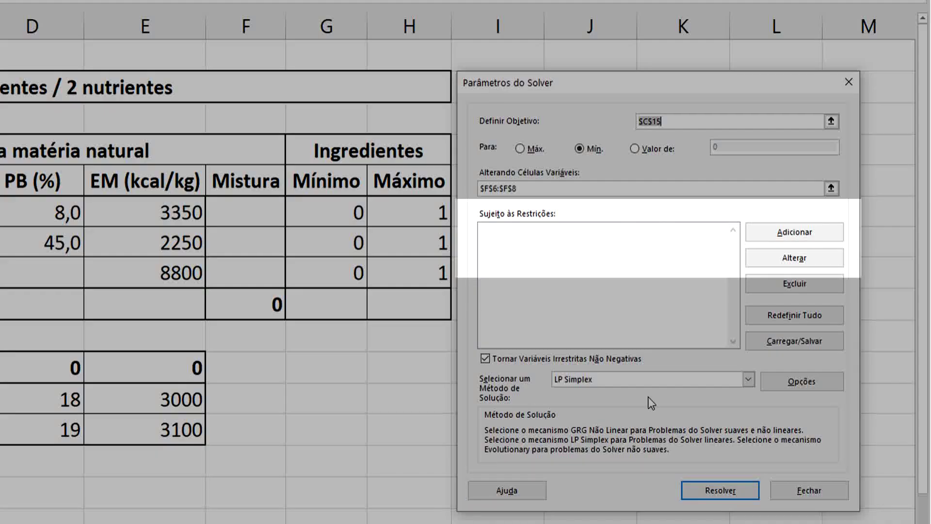
Step: Add a Solver constraint requiring the Mistura total in F9 to equal 1
click(817, 233)
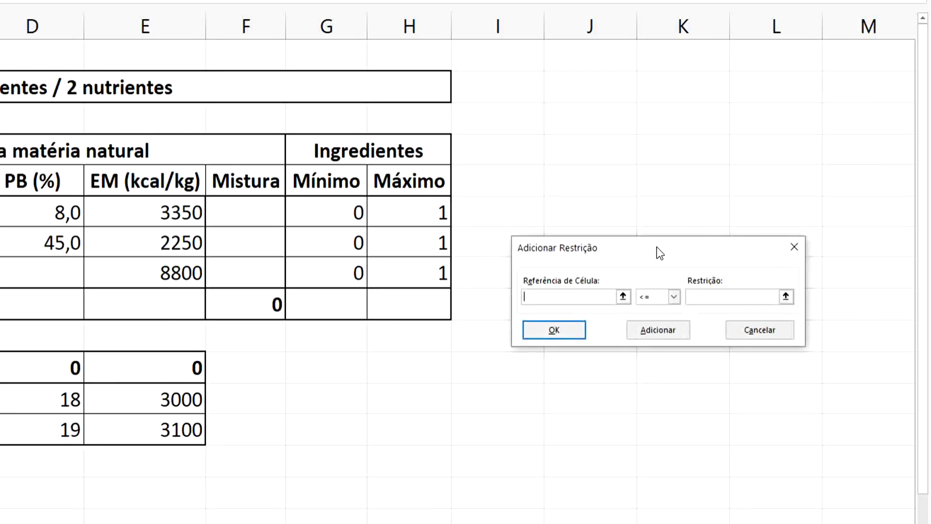
click(273, 303)
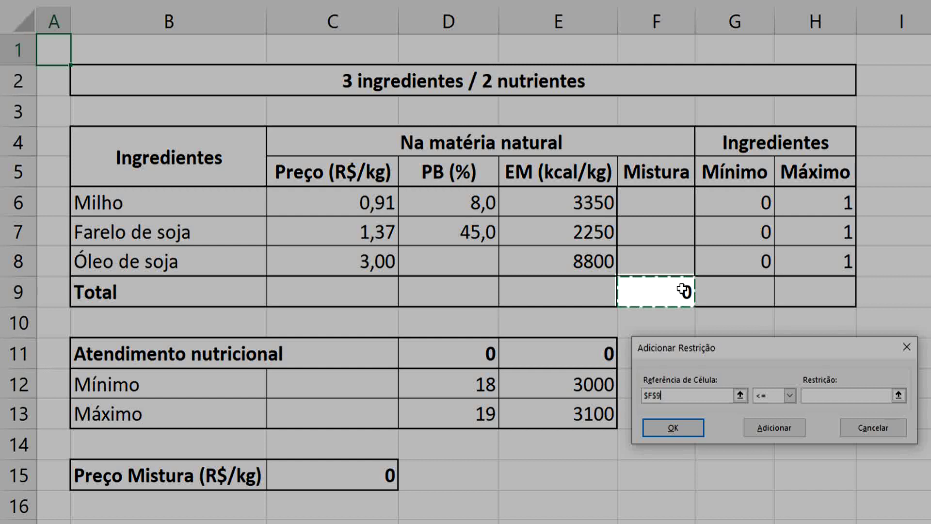
click(789, 395)
click(770, 418)
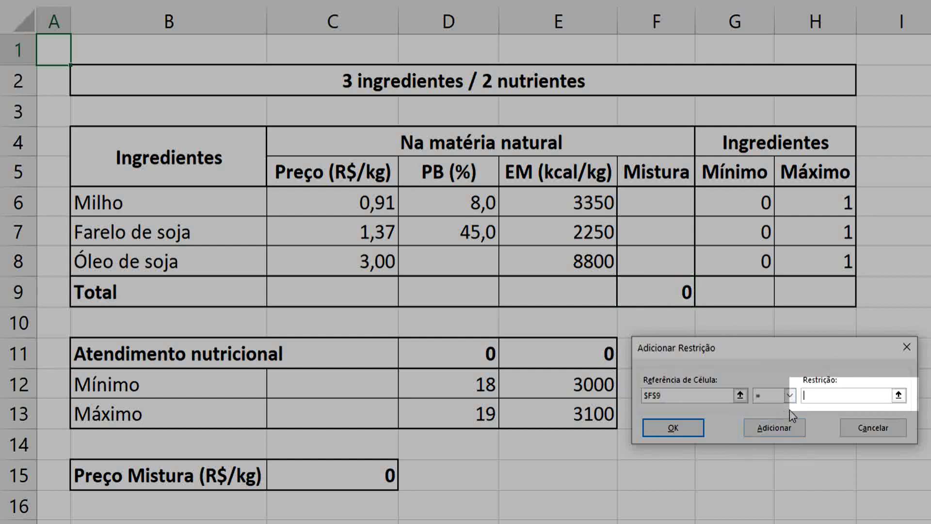
text(1)
click(774, 428)
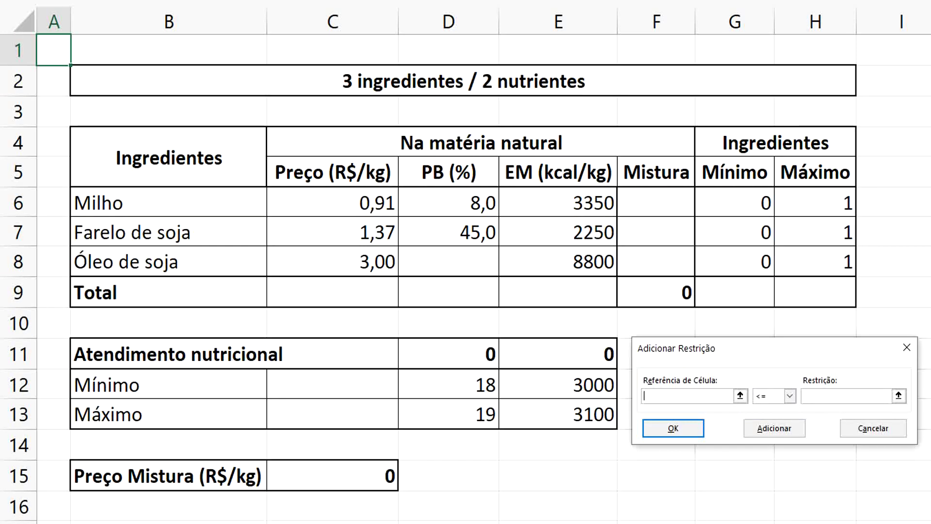
Step: Add a constraint requiring the Atendimento nutricional cells D11:E11 to be >= the nutrient minimums in D12:E12
drag(454, 353, 537, 360)
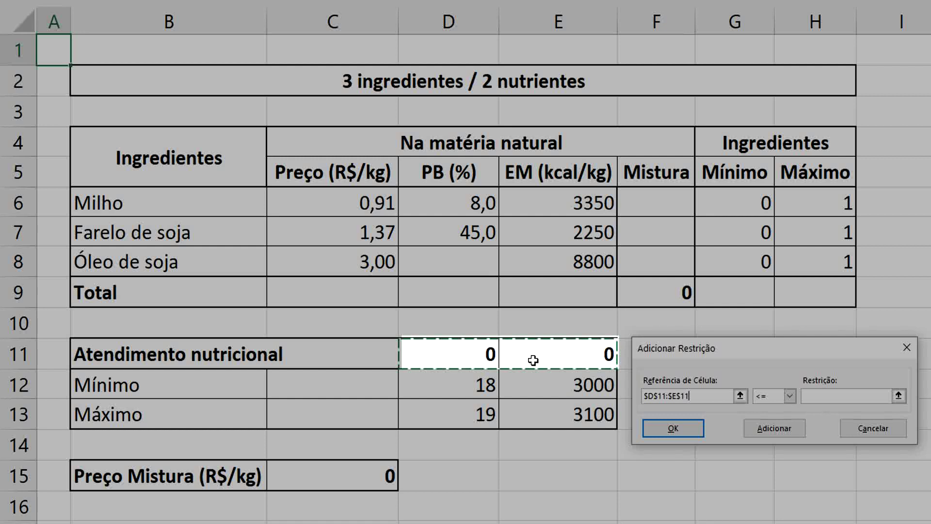
click(782, 401)
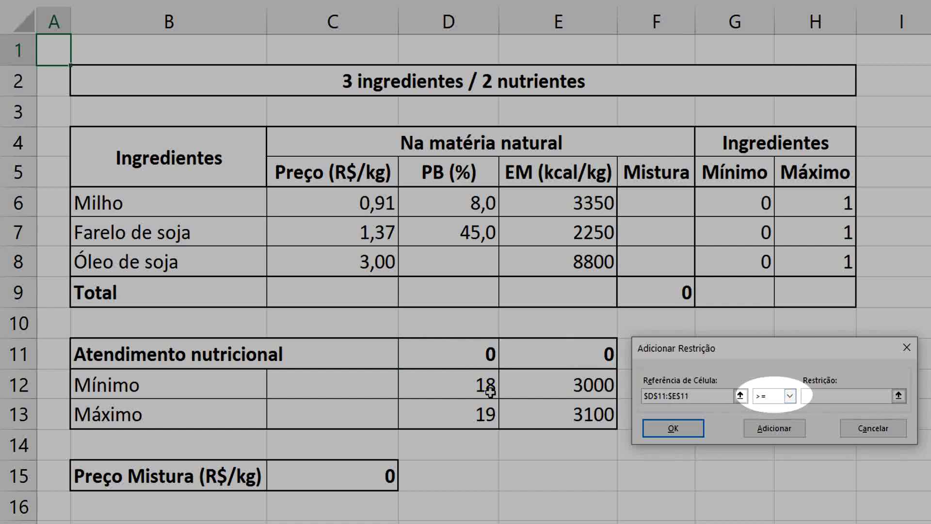
drag(489, 391, 545, 391)
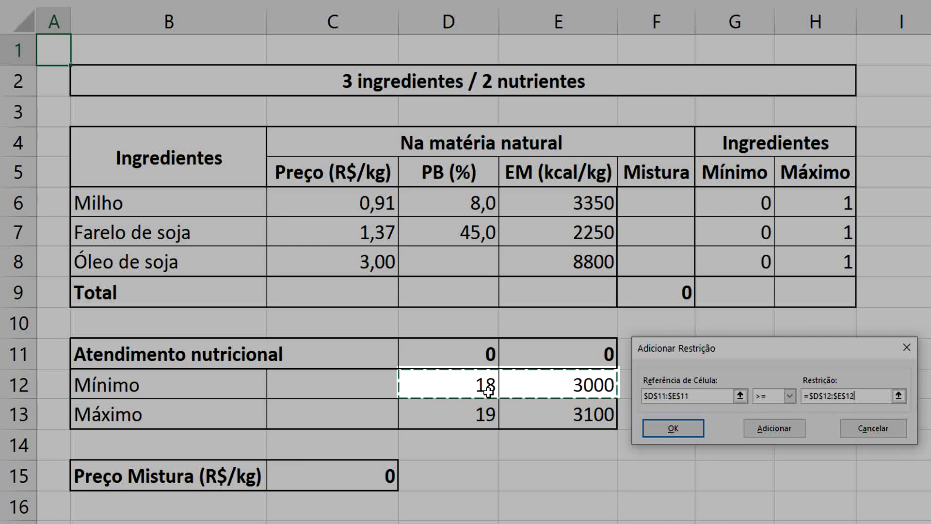
click(786, 433)
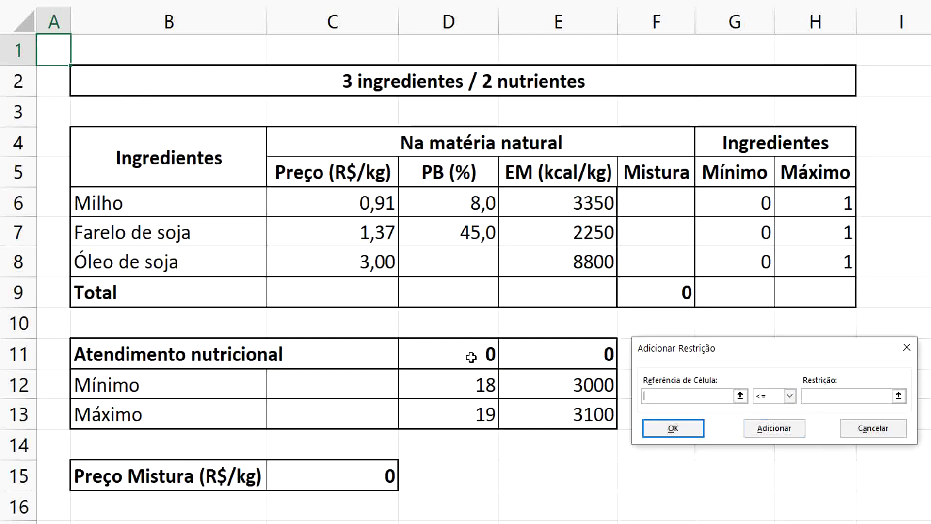
Step: Add a constraint requiring the Atendimento nutricional cells D11:E11 to be <= the nutrient maximums in D13:E13
drag(471, 358, 548, 359)
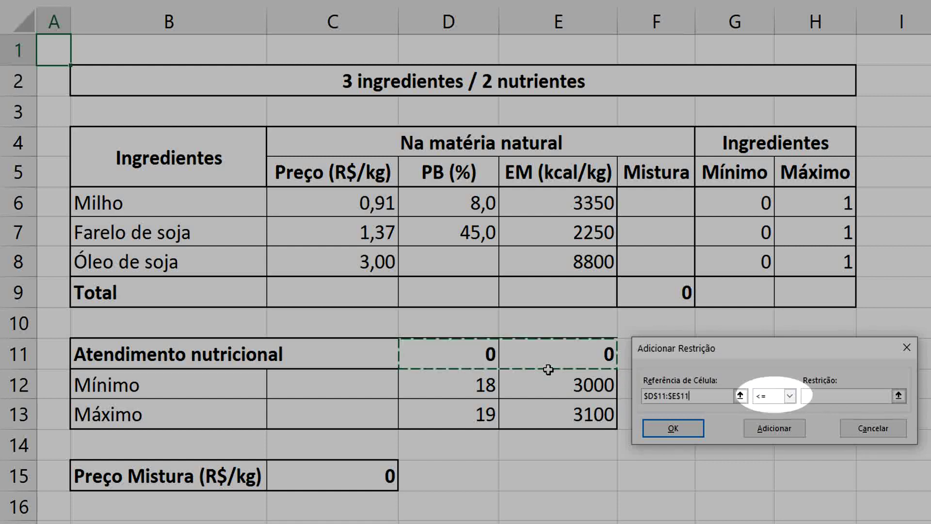
click(831, 397)
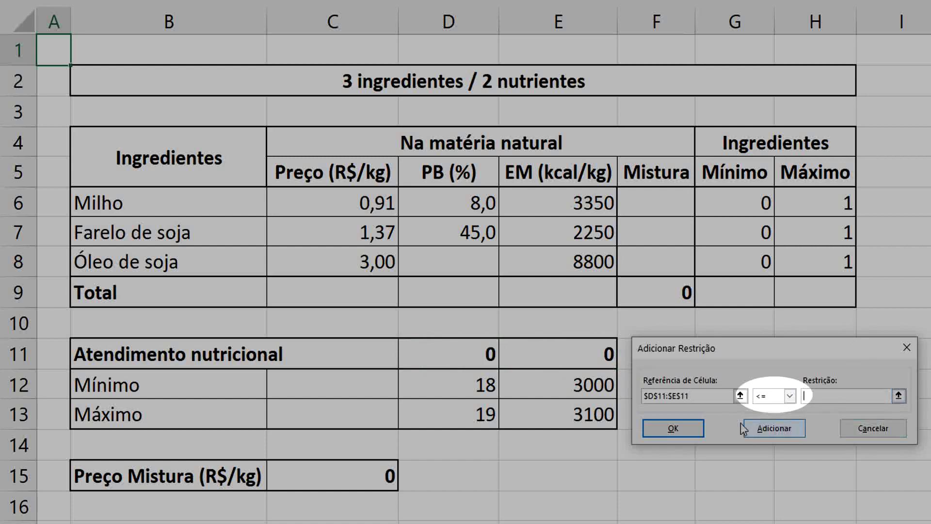
drag(481, 412, 541, 417)
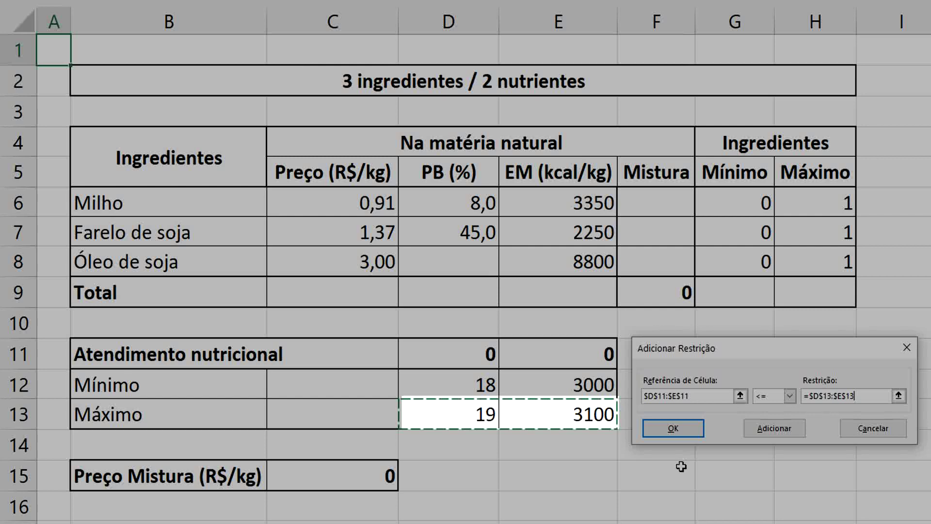
click(750, 433)
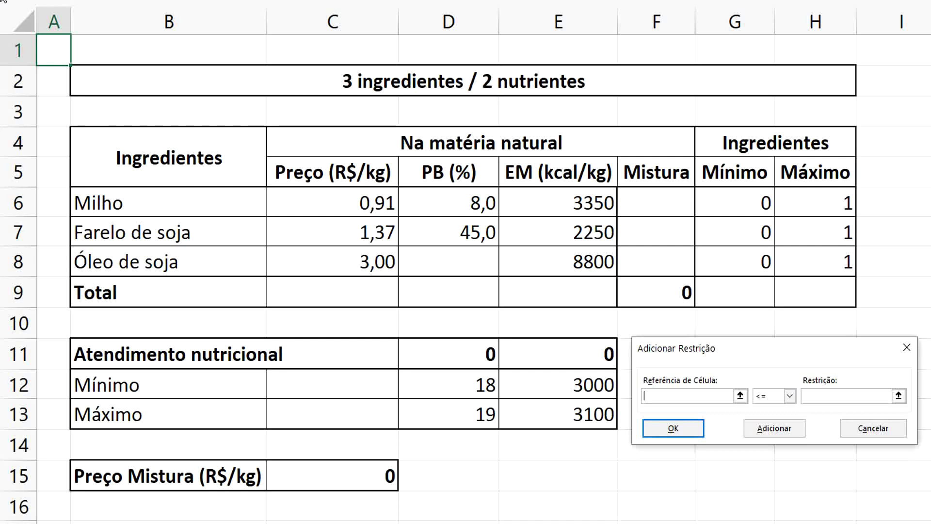
Step: Add a constraint requiring the Mistura cells F6:F8 to be >= the ingredient minimums in G6:G8
drag(646, 199, 645, 255)
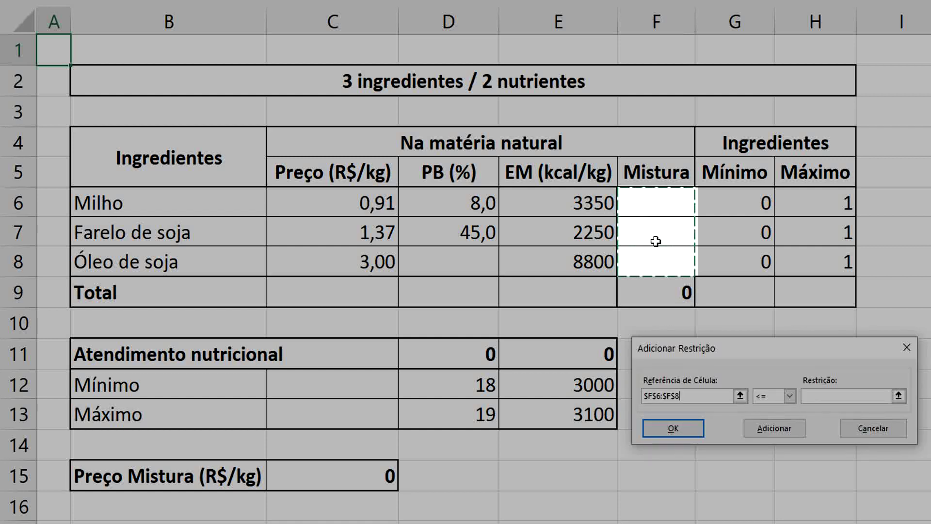
click(789, 396)
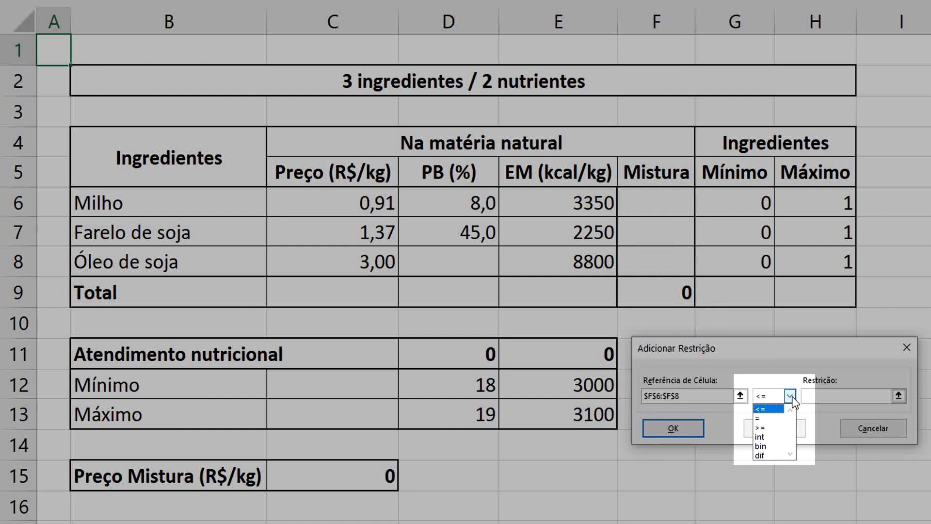
click(773, 410)
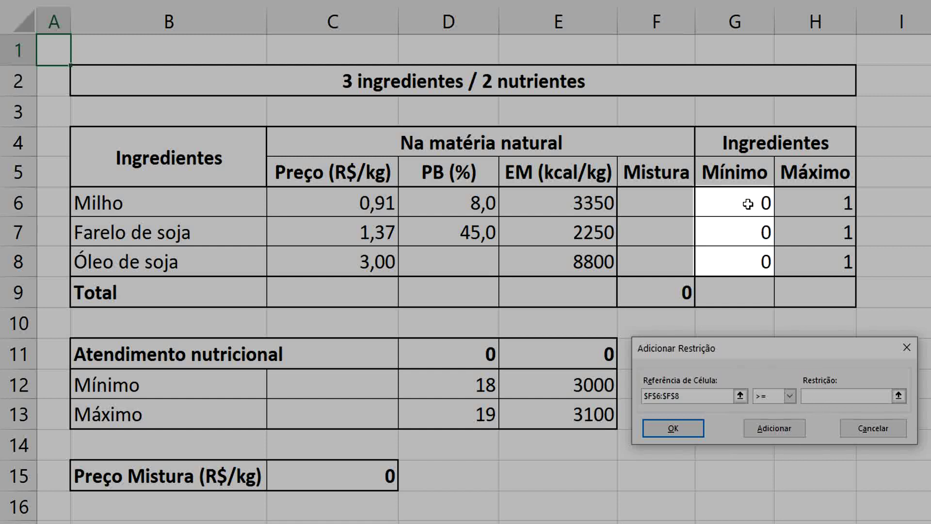
drag(743, 202, 747, 260)
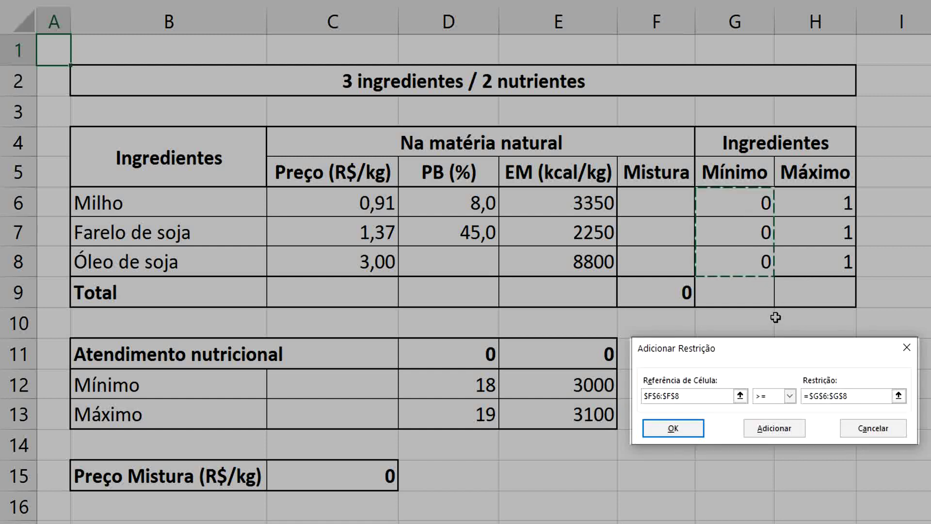
click(773, 429)
Step: Add the last constraint, F6:F8 <= the ingredient maximums in H6:H8, and return to the Solver parameters
drag(654, 206, 662, 259)
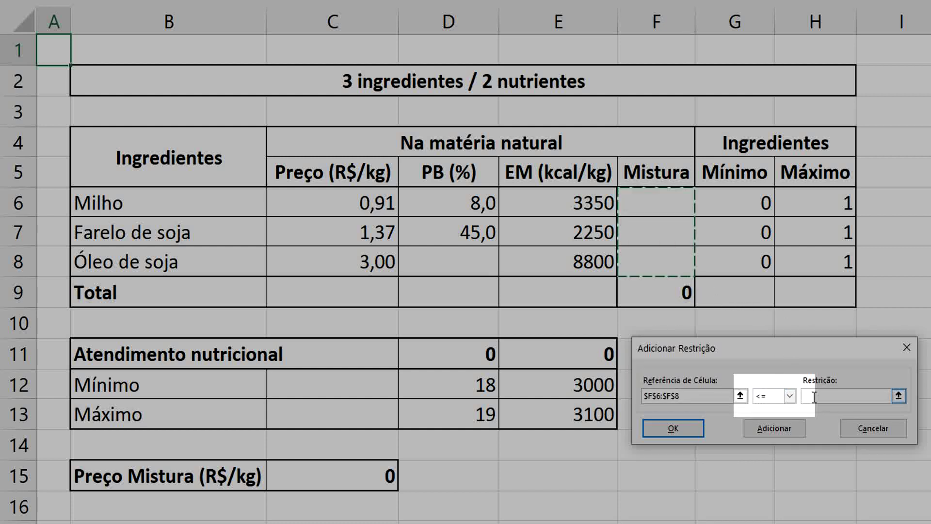
click(840, 396)
drag(826, 201, 826, 264)
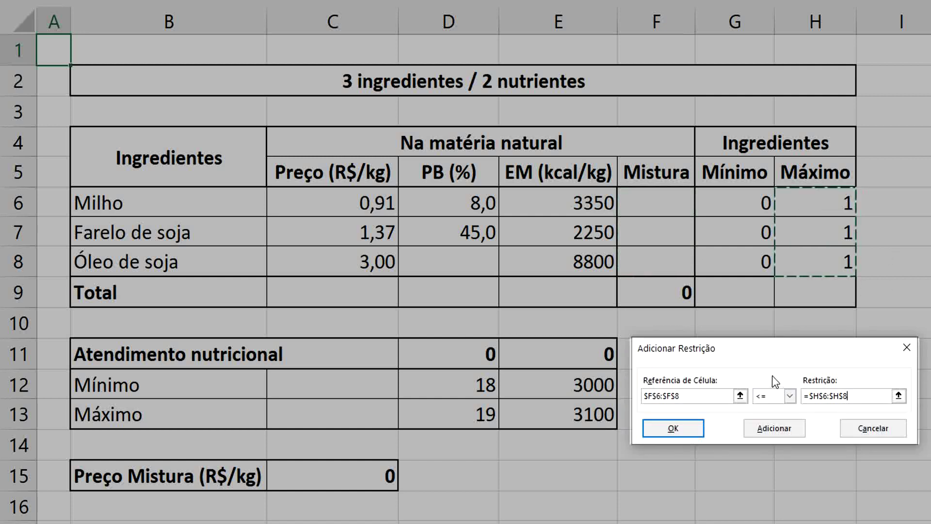
click(691, 431)
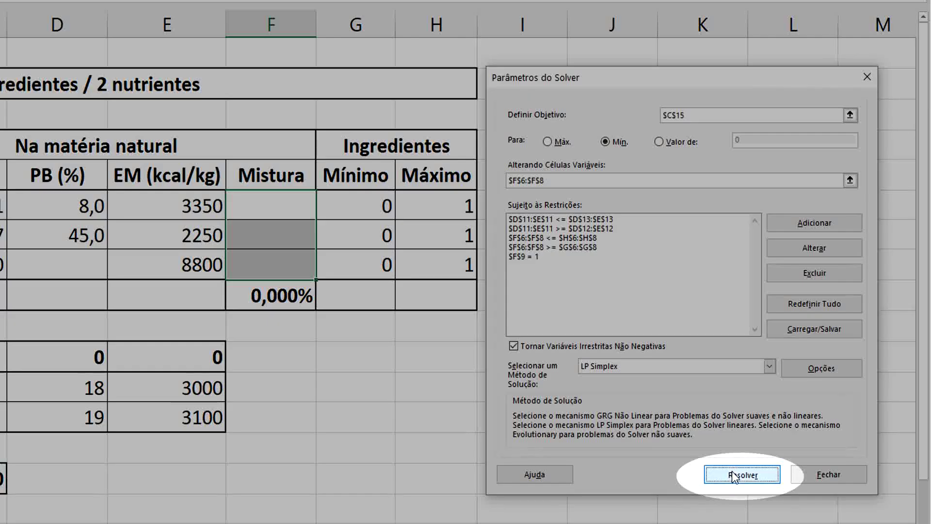
Step: Solve the least-cost mixture, keep the Solver solution in the sheet, and go back to cell A1
click(735, 475)
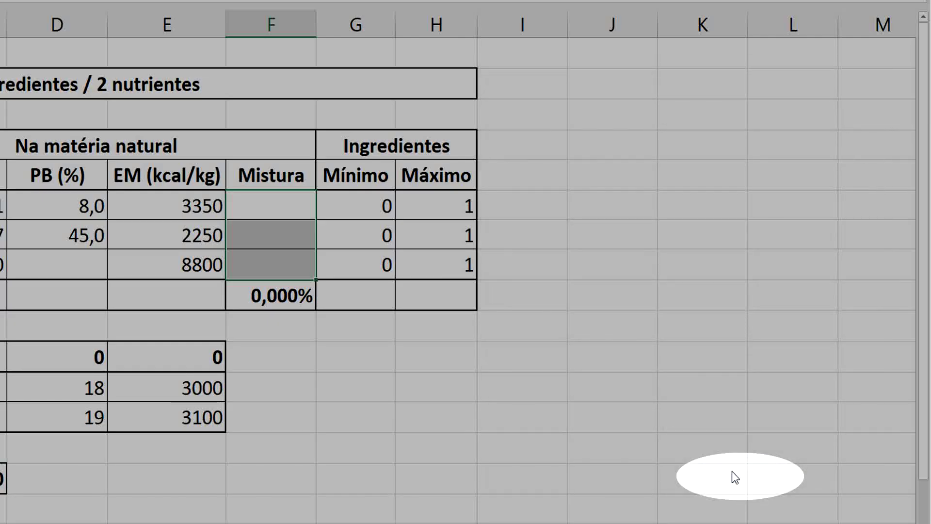
click(107, 270)
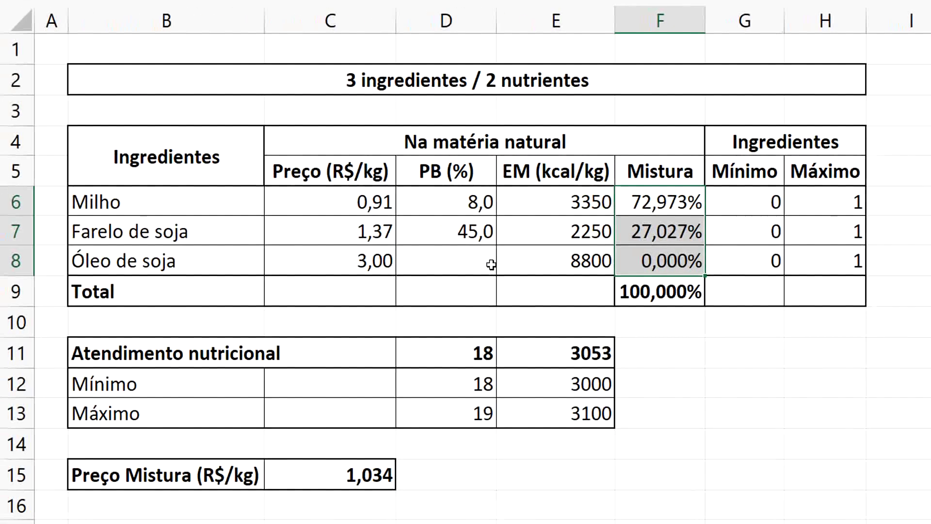
key(ctrl+Home)
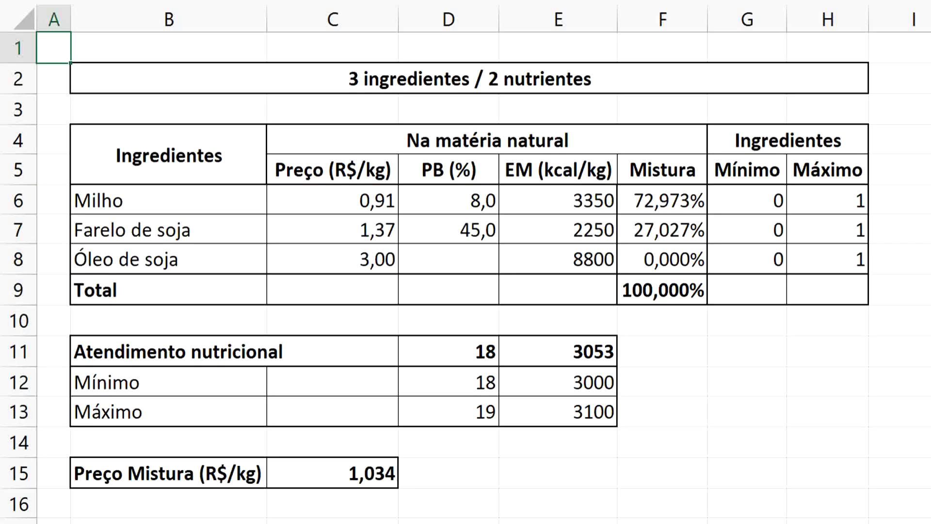
Step: Set the minimum PB requirement in D12 to 18,5
click(445, 381)
text(18,5)
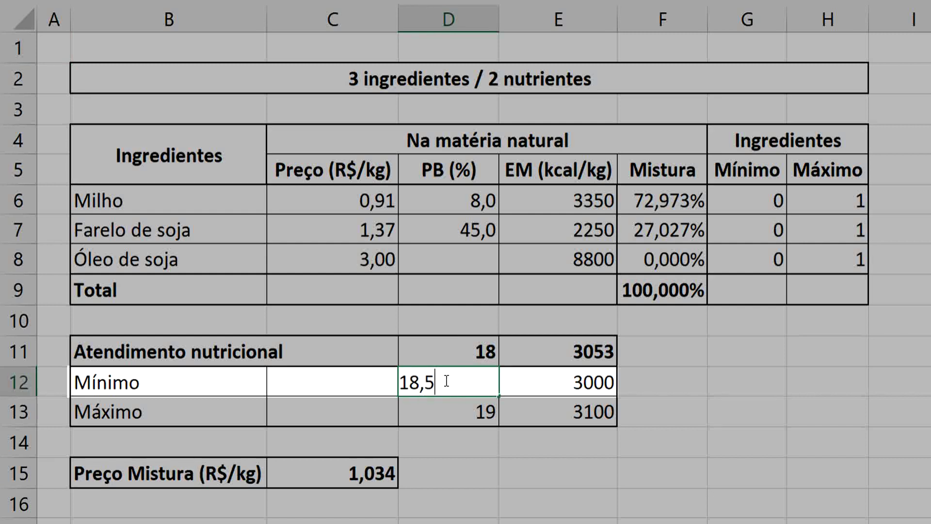
key(Tab)
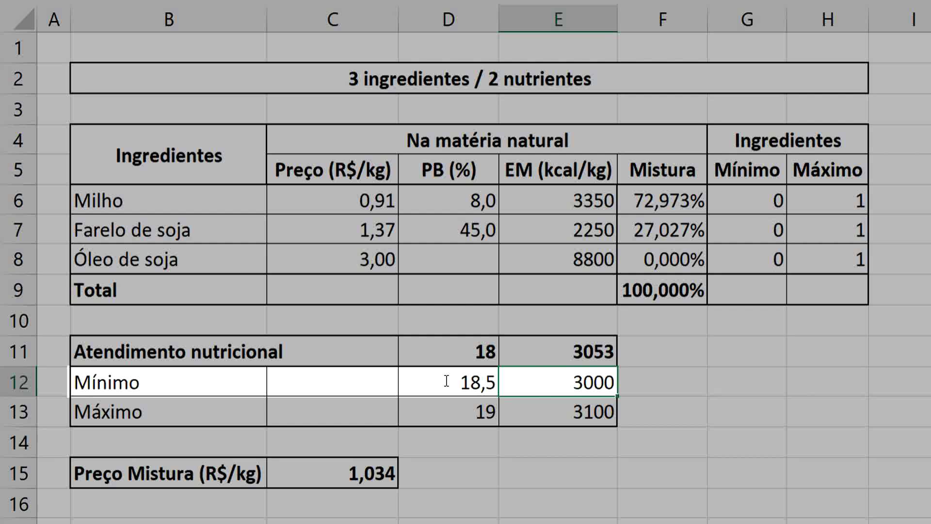
Step: Set the minimum EM requirement in E12 to 3050, then go over the maximum requirements in D13 and E13
text(3050)
key(ctrl+Return)
key(Left)
key(Down)
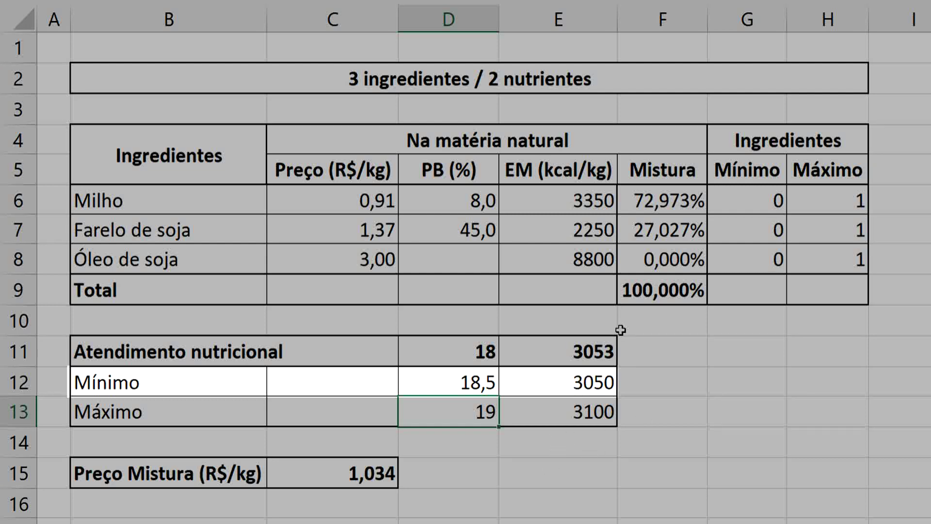
key(Right)
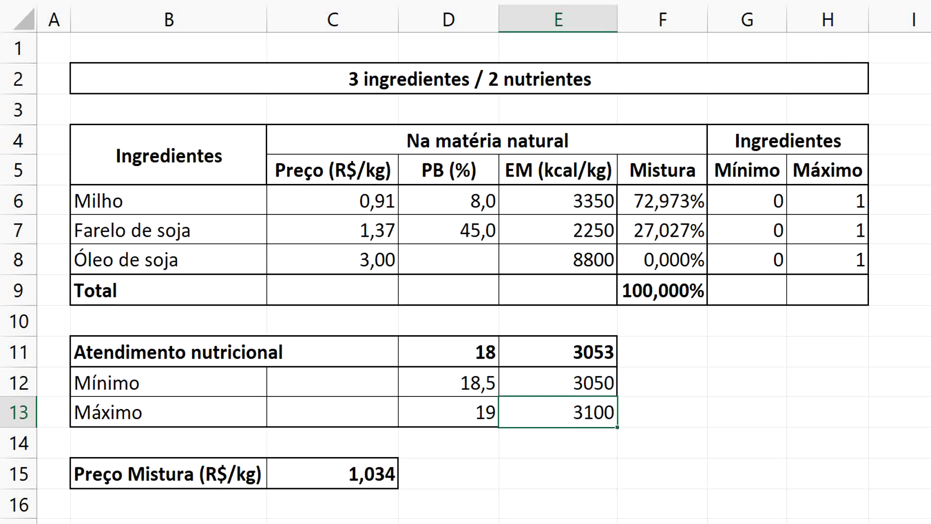
Step: Re-solve the least-cost mixture with the existing Solver parameters and keep the Solver solution in the sheet
click(846, 50)
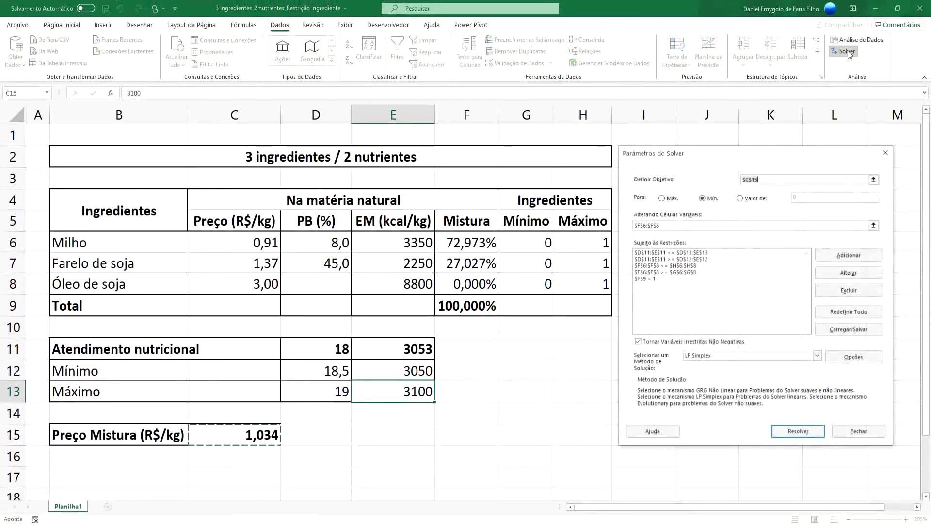
click(796, 438)
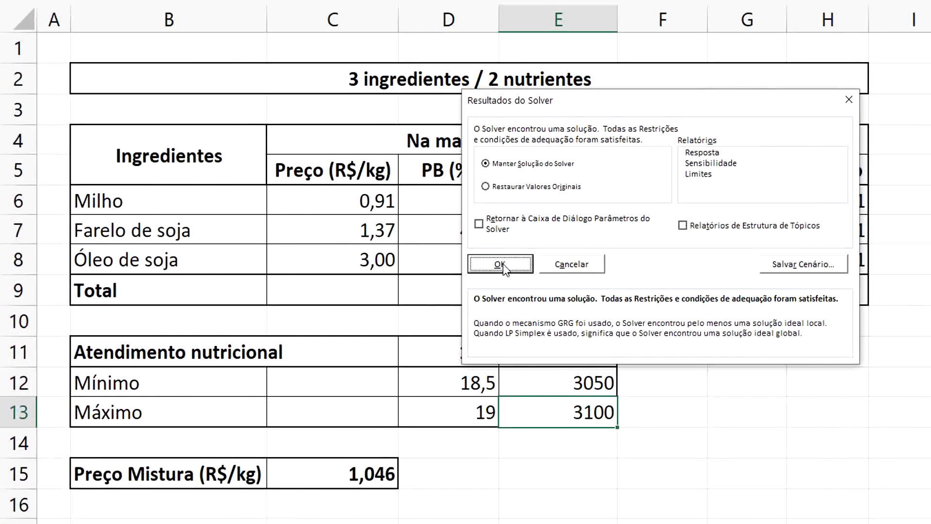
click(500, 264)
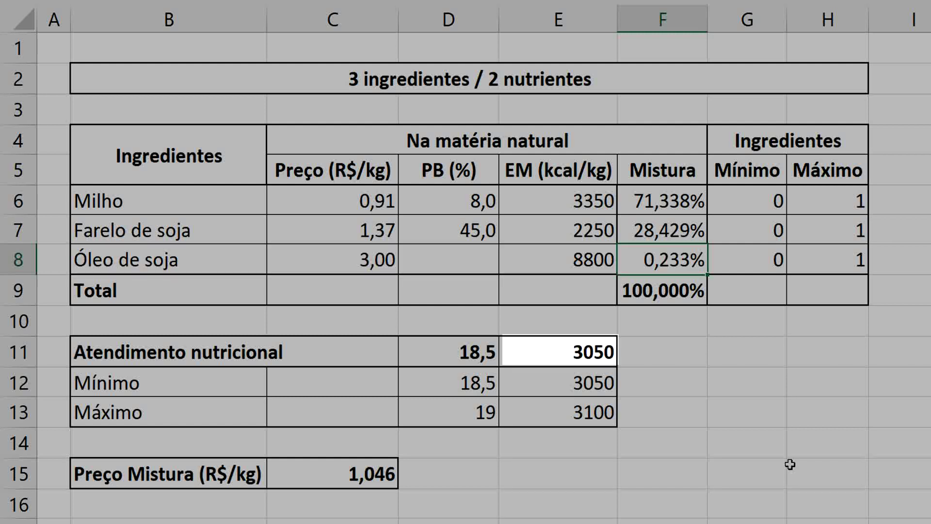
click(790, 464)
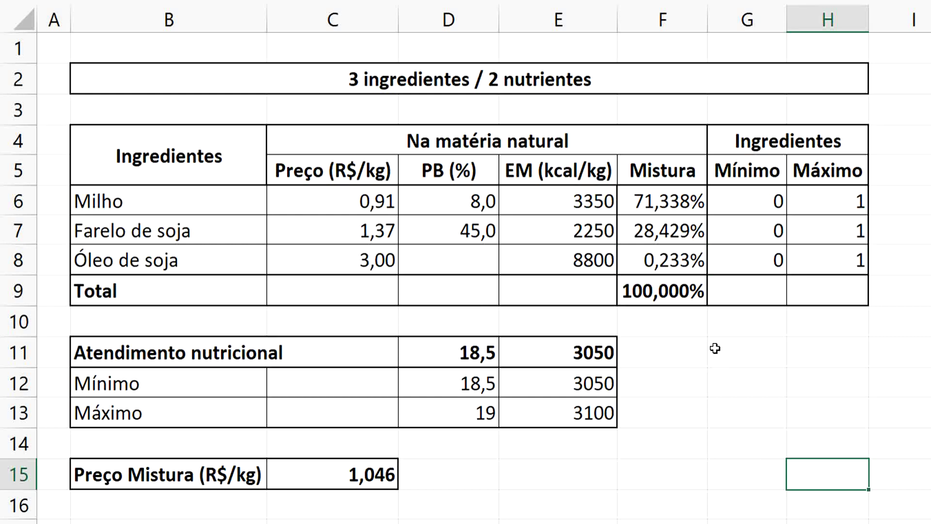
Step: Set the ingredient minimum for Óleo de soja in G8 to 0,01 and run Solver again, keeping its solution
click(727, 270)
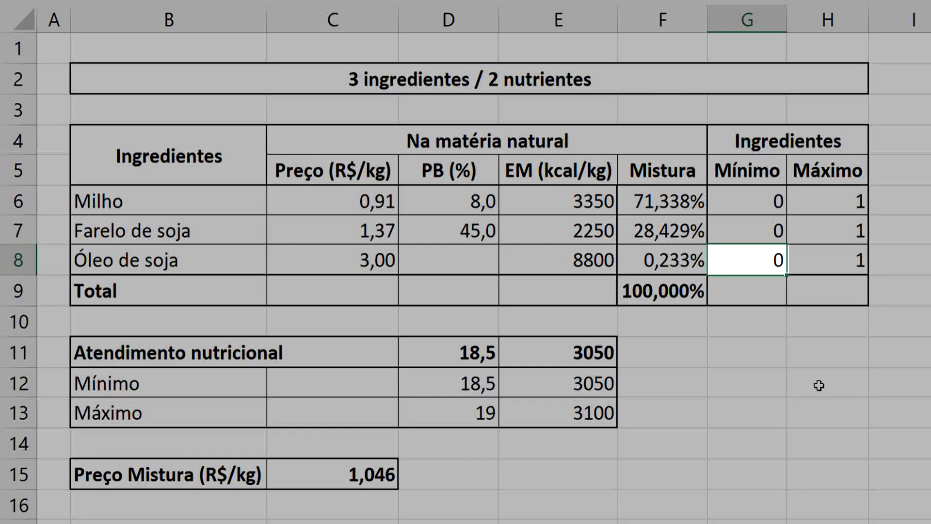
text(0,01)
key(Return)
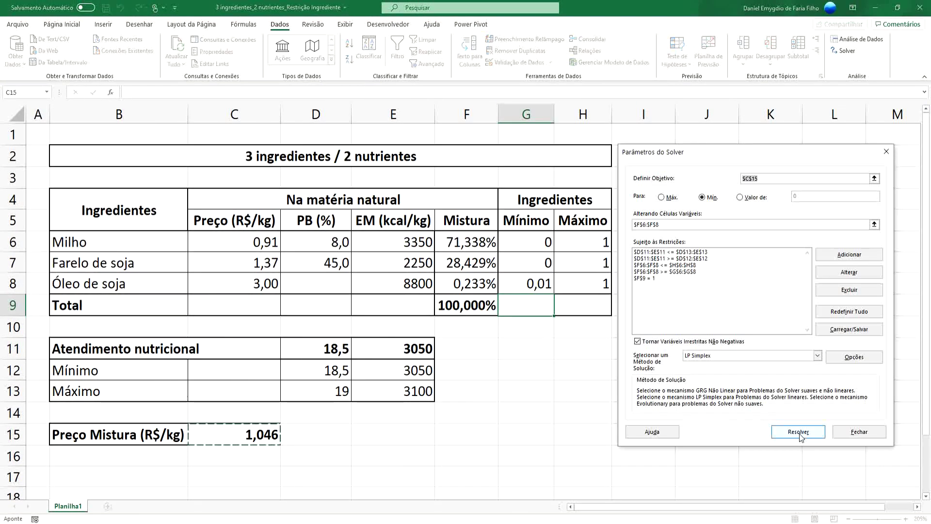
click(799, 434)
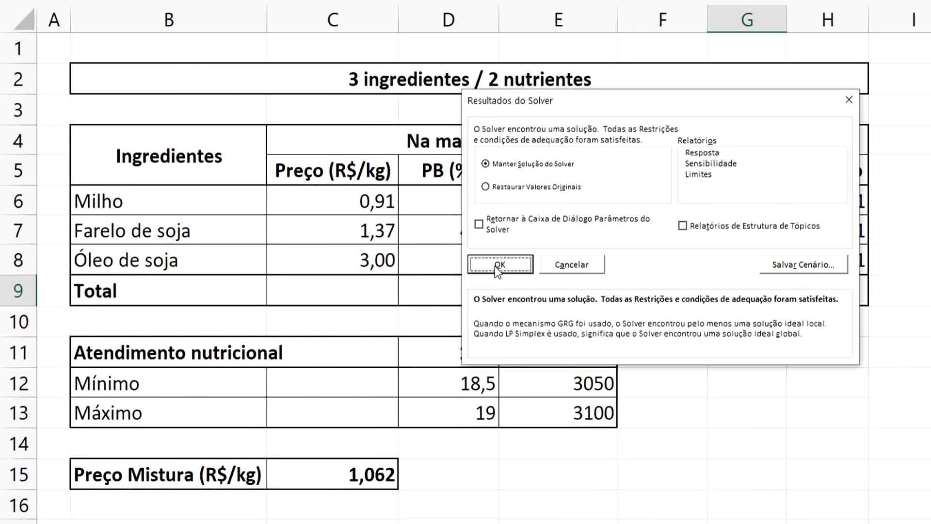
click(380, 282)
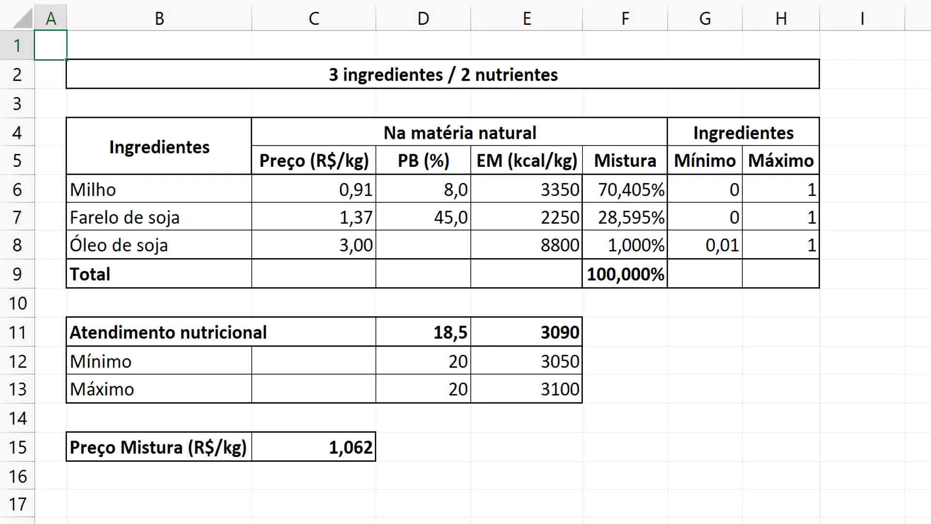
Step: Insert a blank ingredient row between Farelo de soja and Óleo de soja
click(17, 238)
right_click(17, 238)
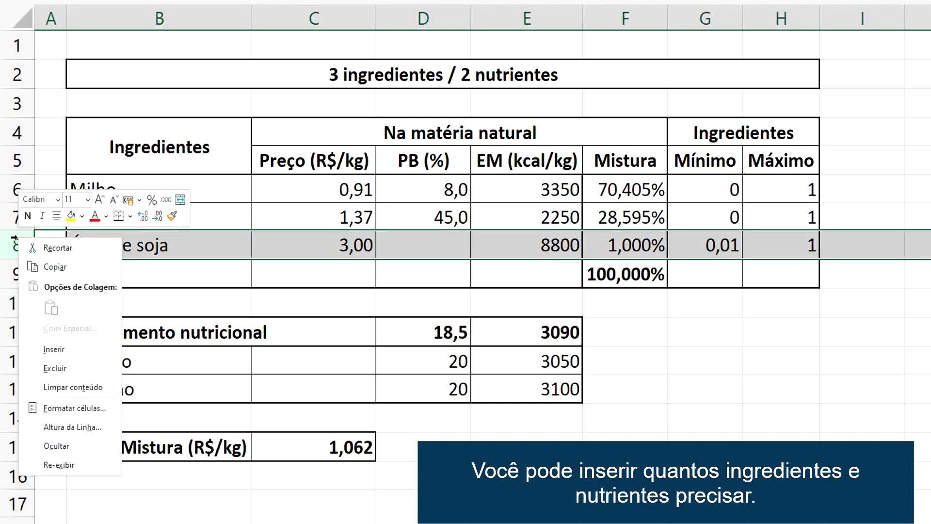
click(58, 351)
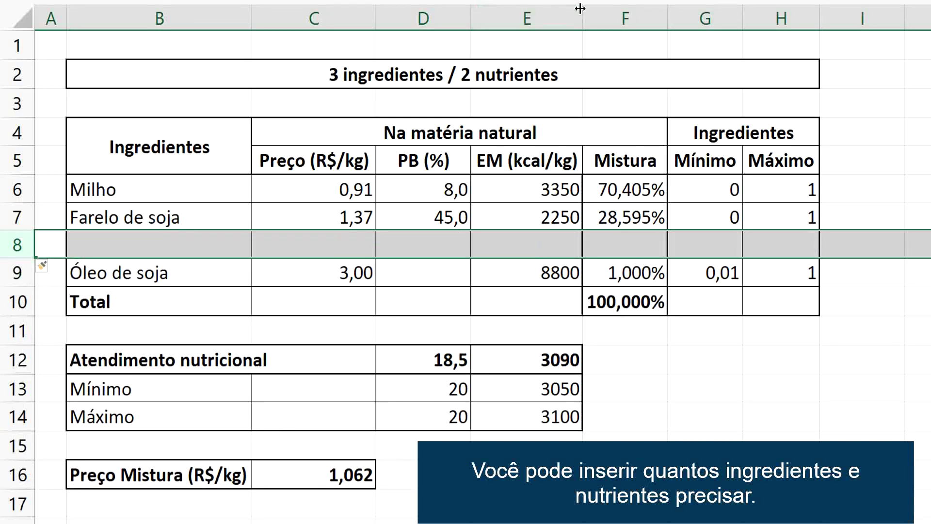
Step: Insert a blank nutrient column between PB and EM, with =SOMARPRODUTO(E6:E9;G6:G9) in its Atendimento nutricional cell E12
click(557, 16)
right_click(557, 15)
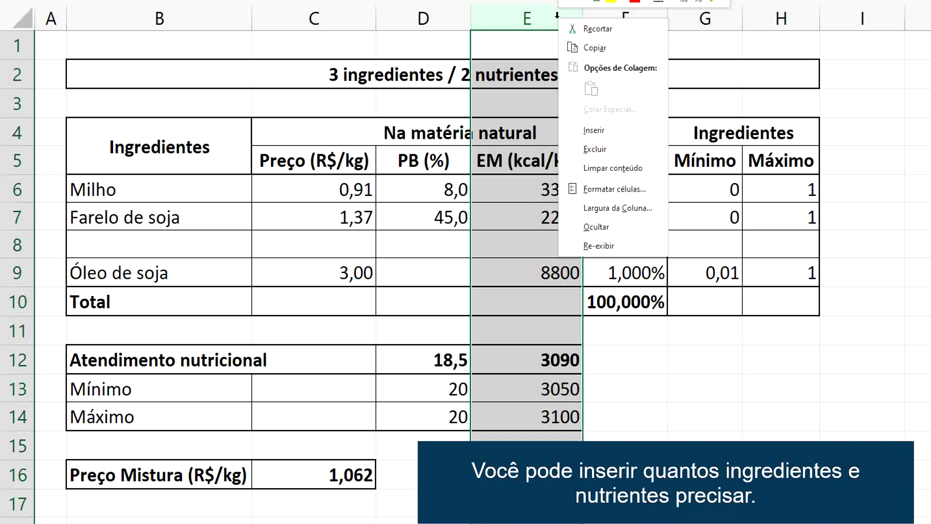
click(593, 136)
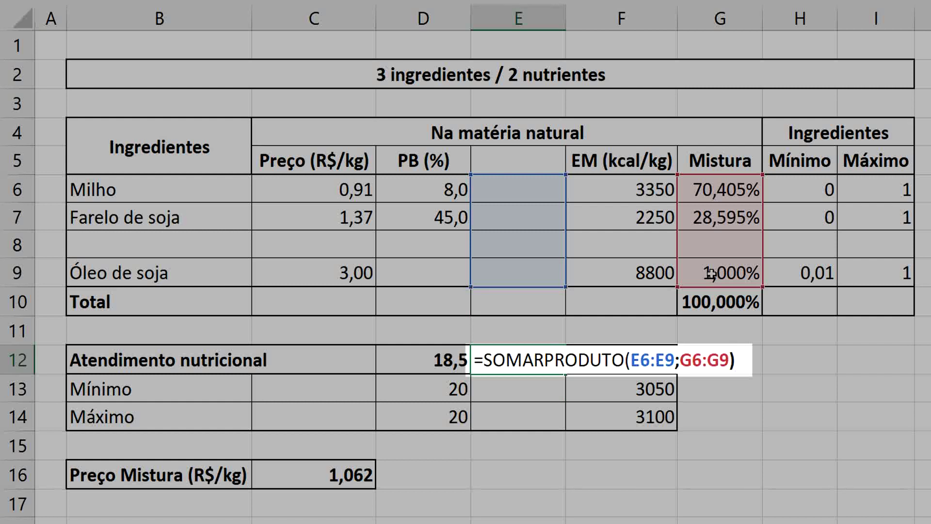
key(Return)
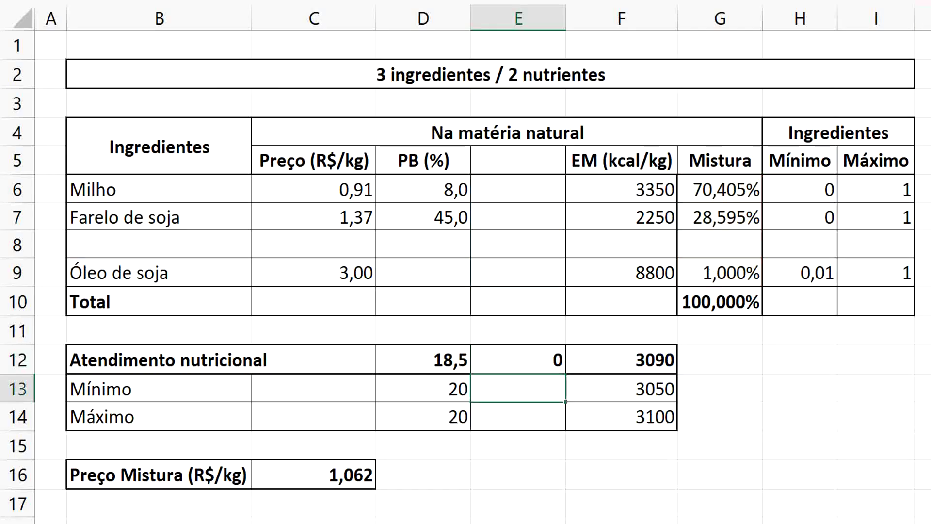